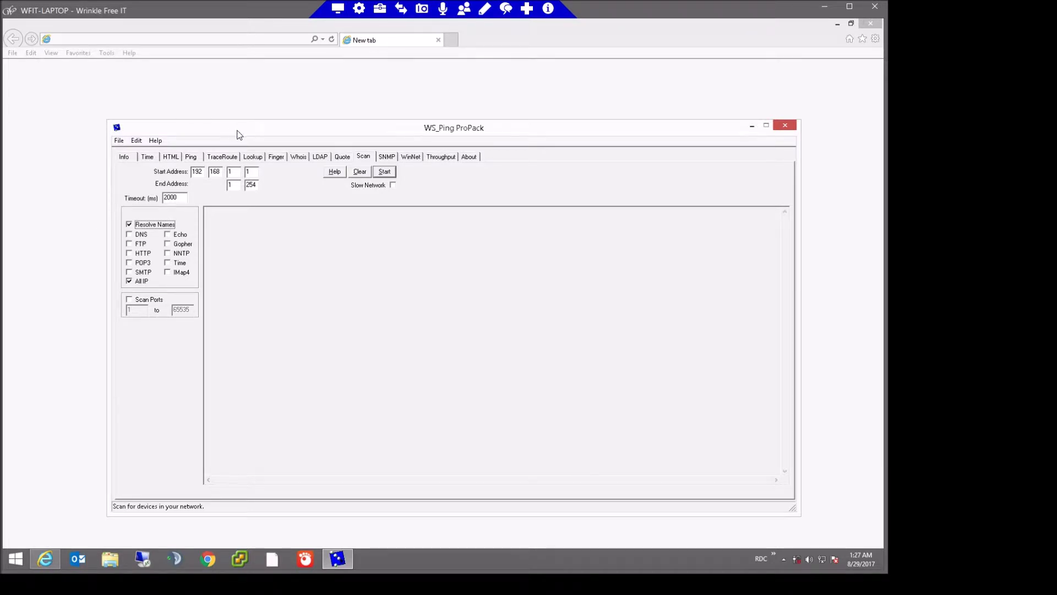
- Scan 192.168.1.1 to 192.168.1.254 for HTTP services with host name resolution on
mouse_move(236, 128)
left_mouse_down()
mouse_move(198, 106)
mouse_move(190, 119)
left_mouse_up()
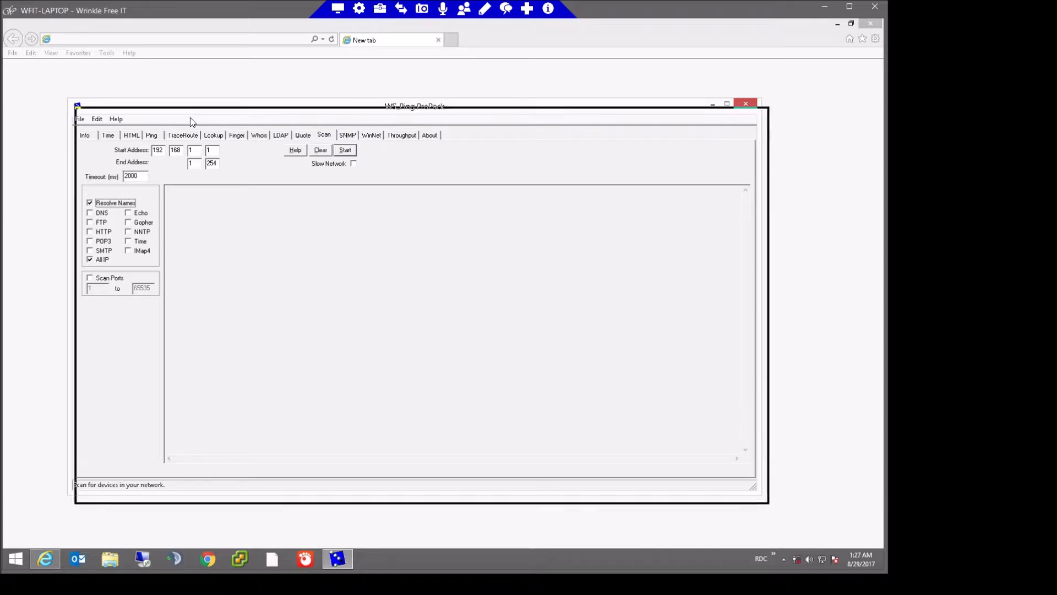
left_click(98, 213)
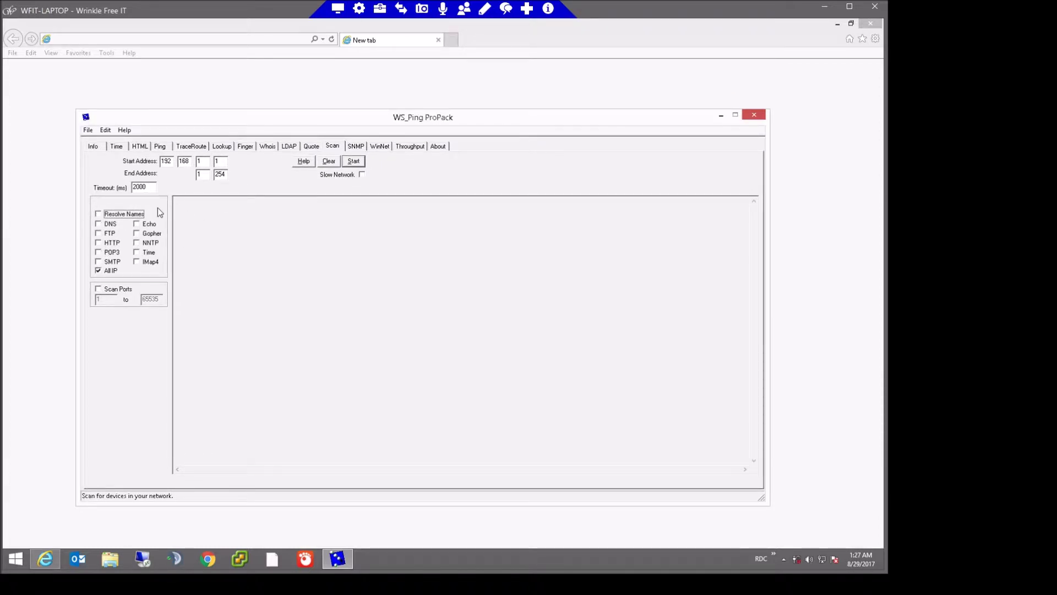
left_click(219, 162)
double_click(220, 173)
left_click(99, 213)
left_click(98, 241)
left_click(354, 160)
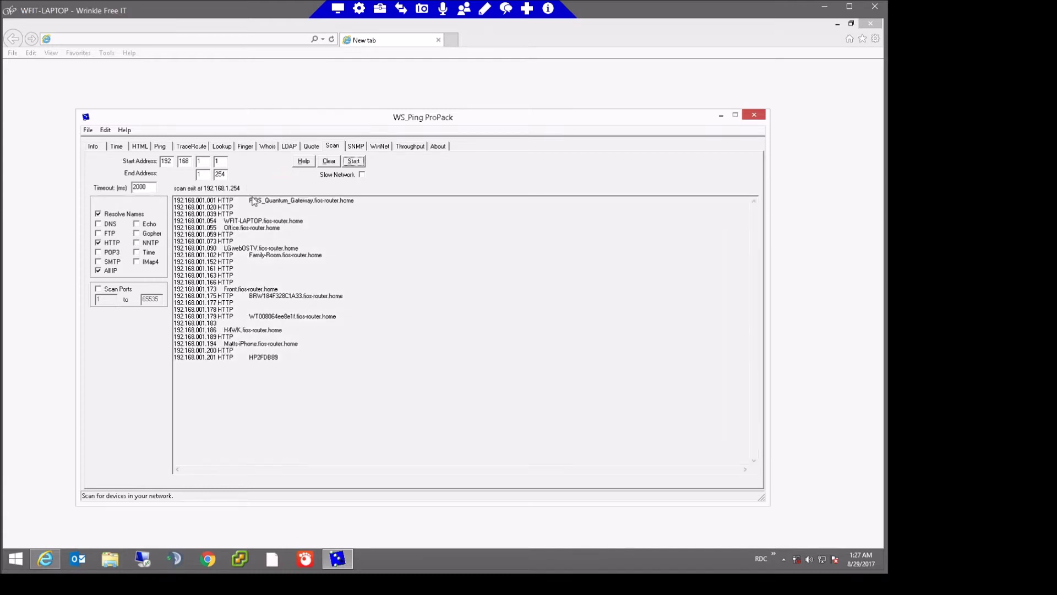
- Select host 192.168.001.177 in the HTTP scan results and bring up the browser
left_click_drag(220, 302, 162, 306)
key("ctrl+c")
left_click(114, 39)
- Load 192.168.1.177 in Internet Explorer without leading zeros and log in to the phone
key("ctrl+v")
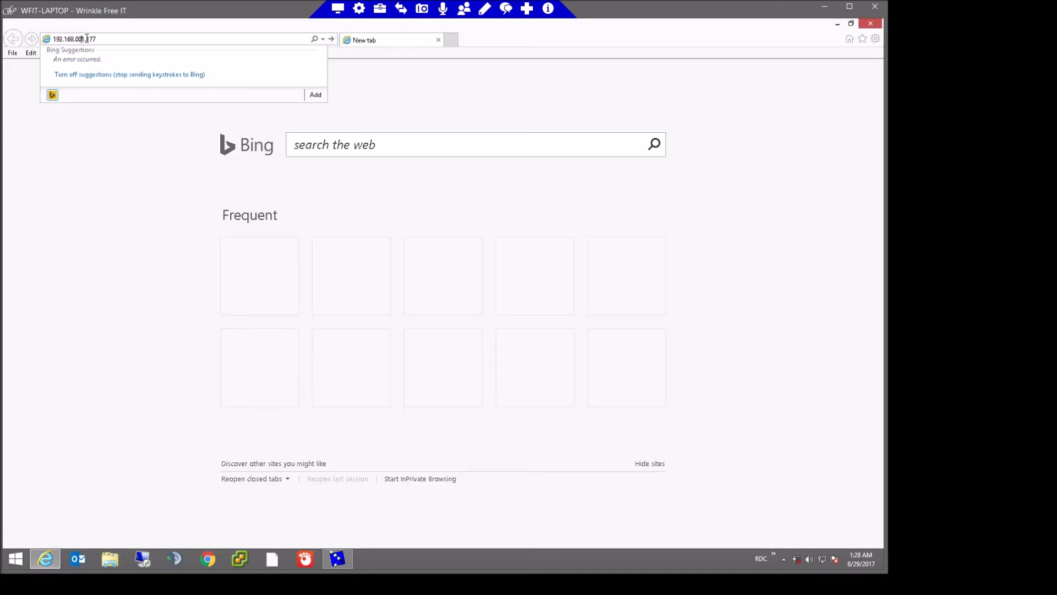
left_click(86, 39)
key("BackSpace")
key("BackSpace")
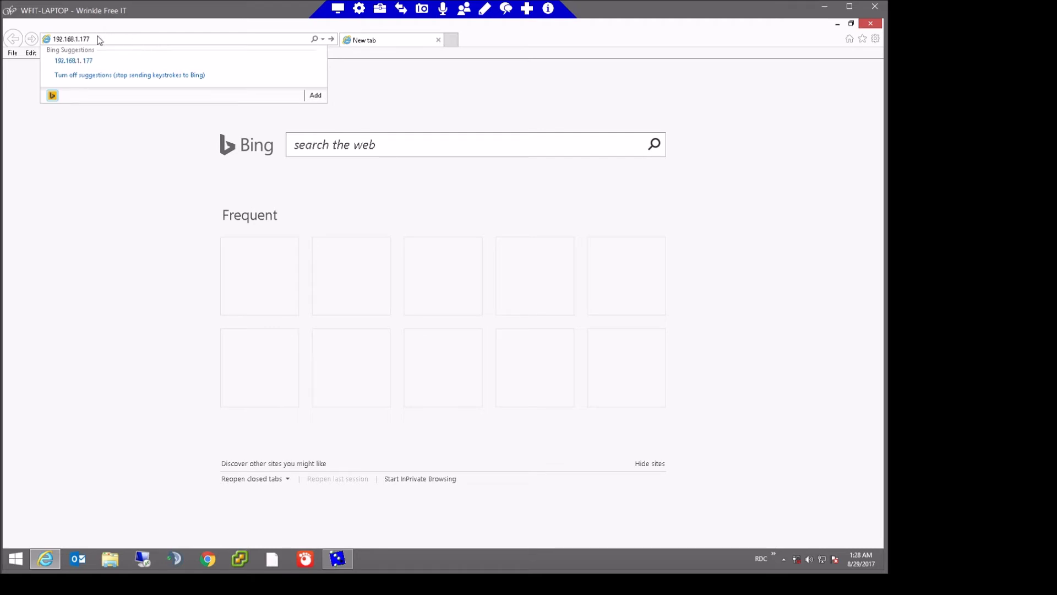
key("Return")
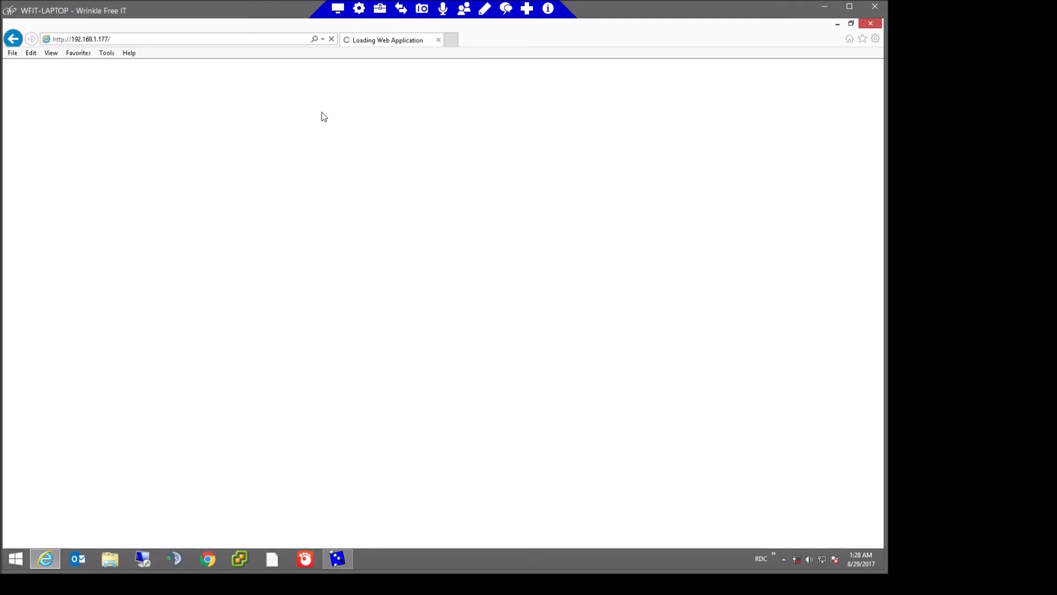
key("Return")
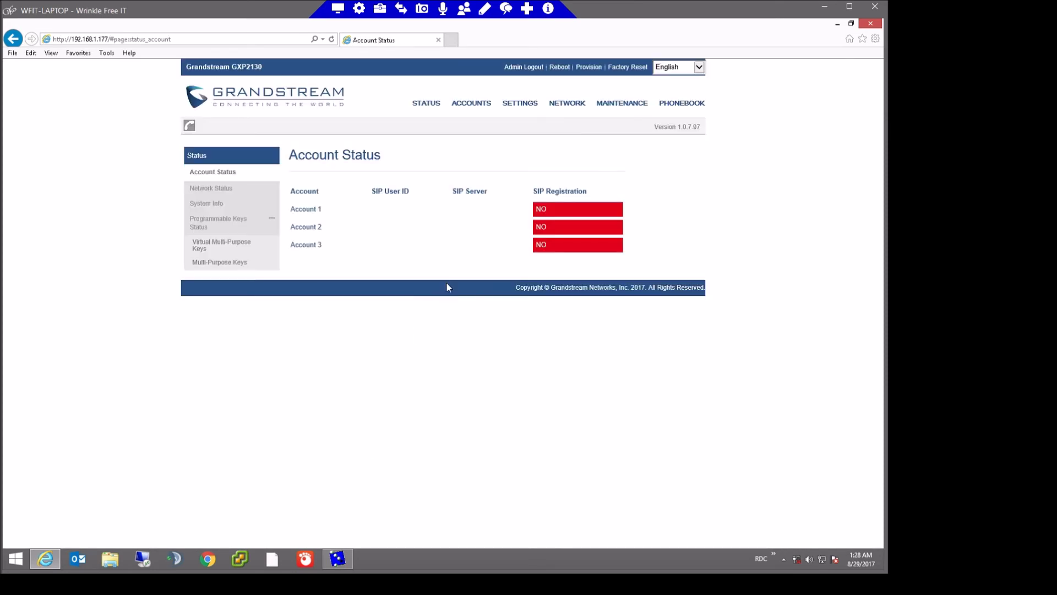